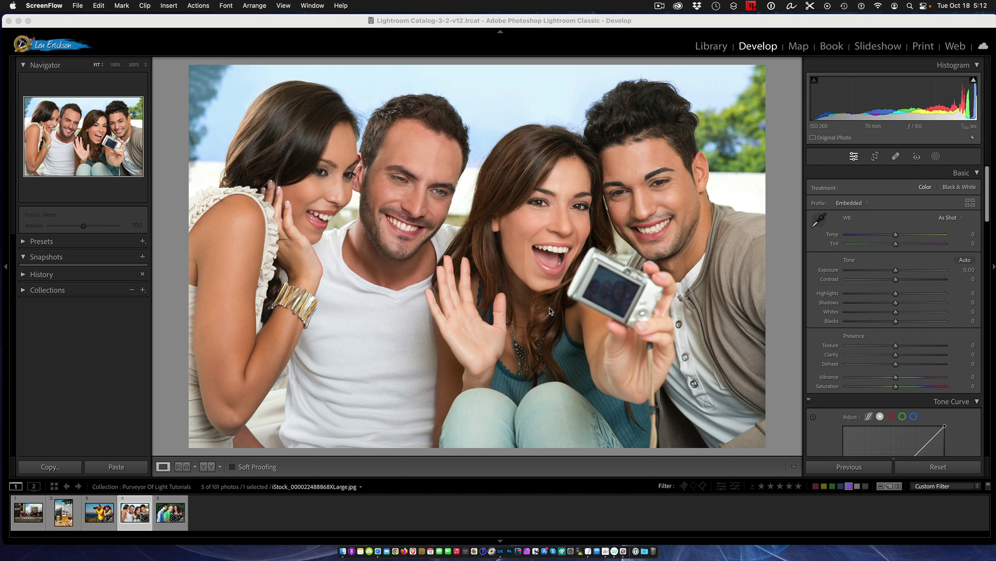
- Check the About Lightroom Classic window for version 12.0 with Camera Raw 15.0, then close it
click(54, 8)
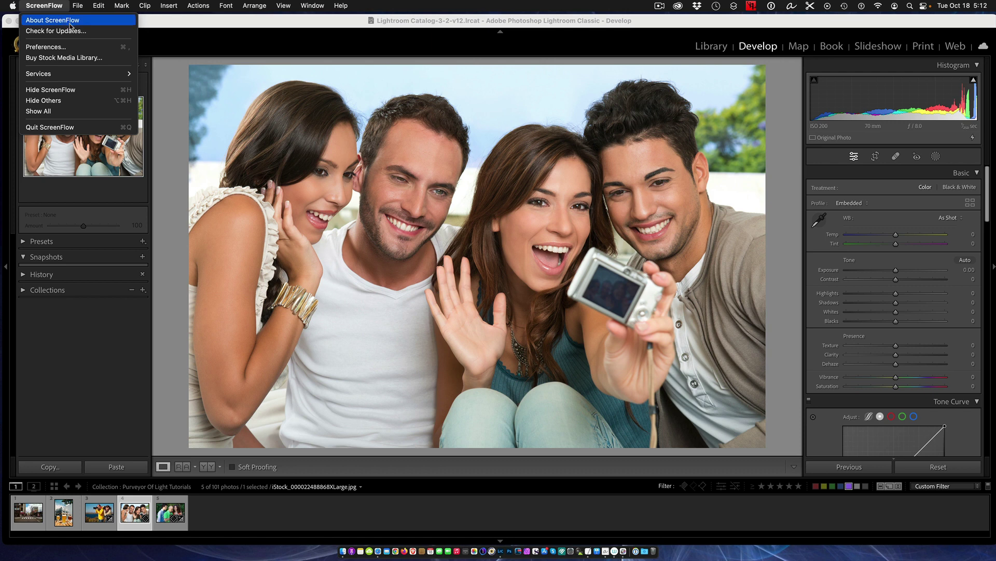
click(146, 26)
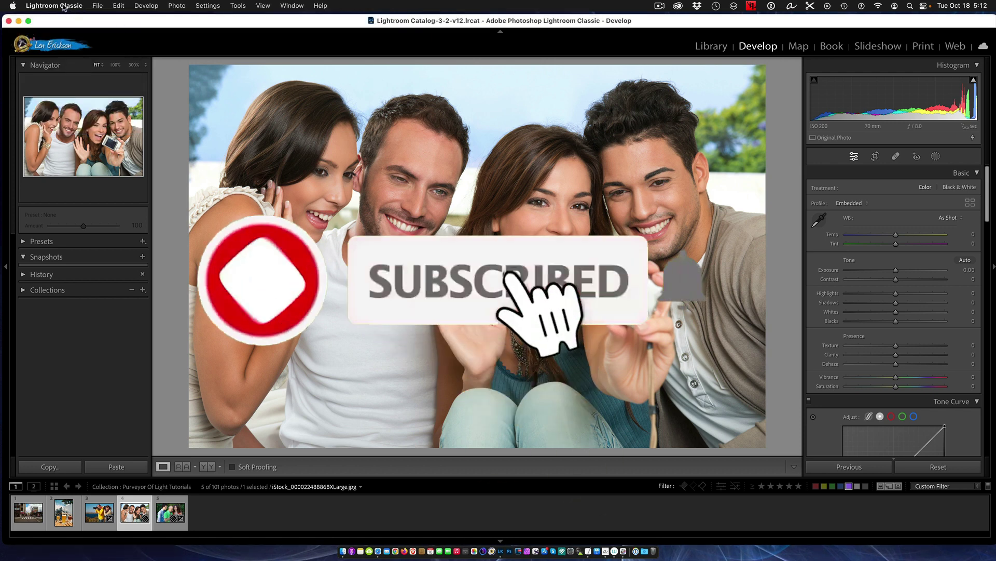
click(54, 5)
click(65, 20)
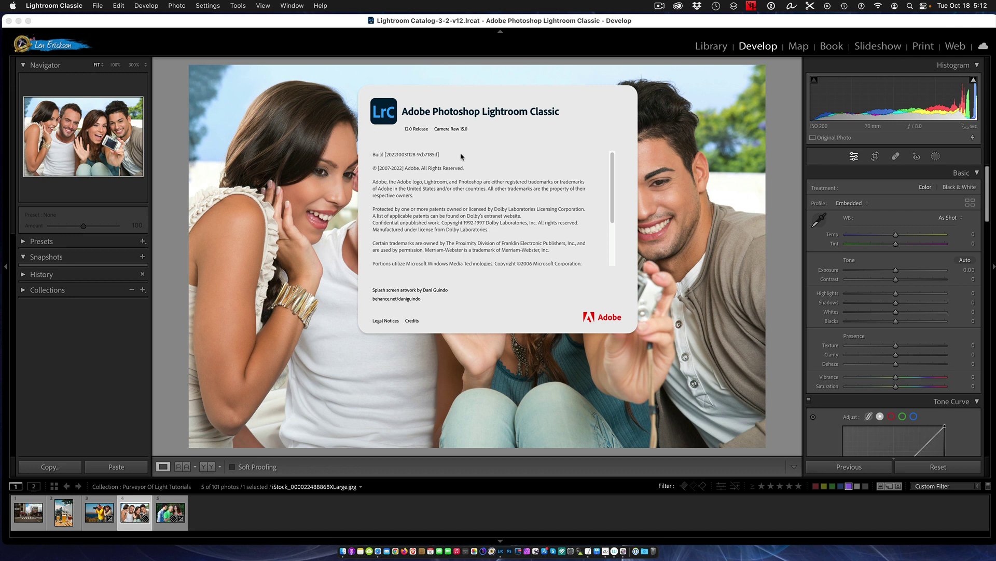
click(658, 25)
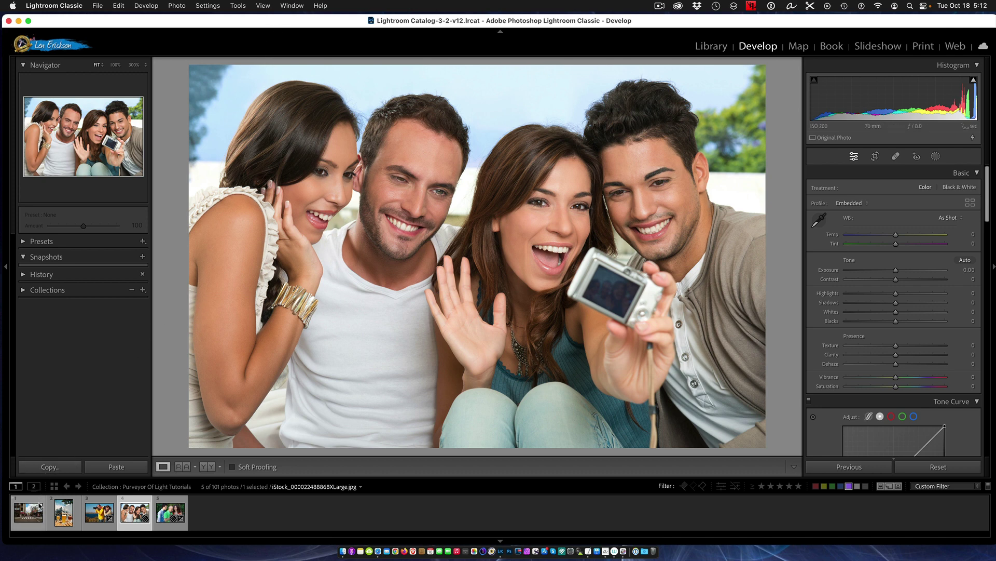
click(36, 515)
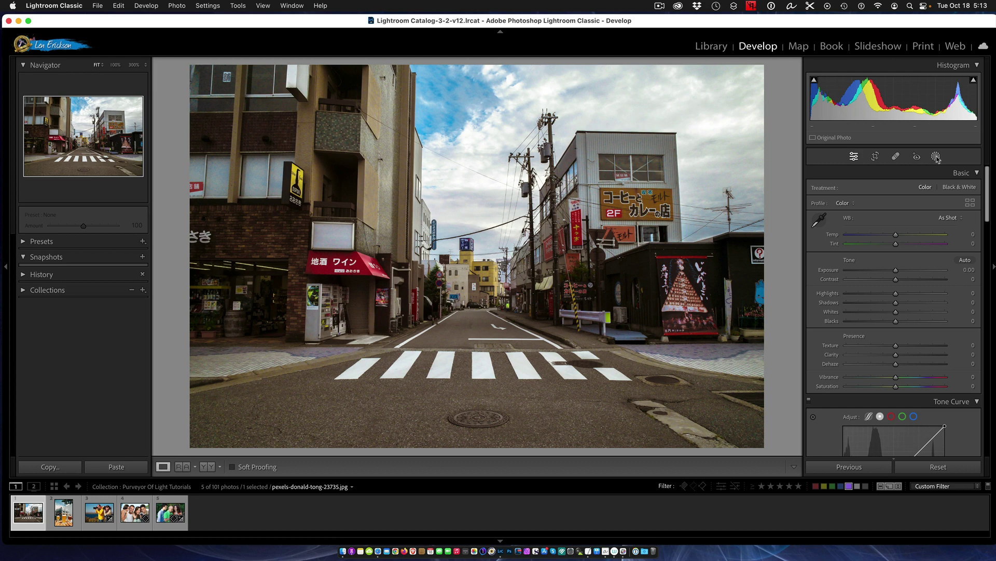
- Switch to the Healing tool, set to Content-Aware Remove at size 84, opacity 100
click(897, 157)
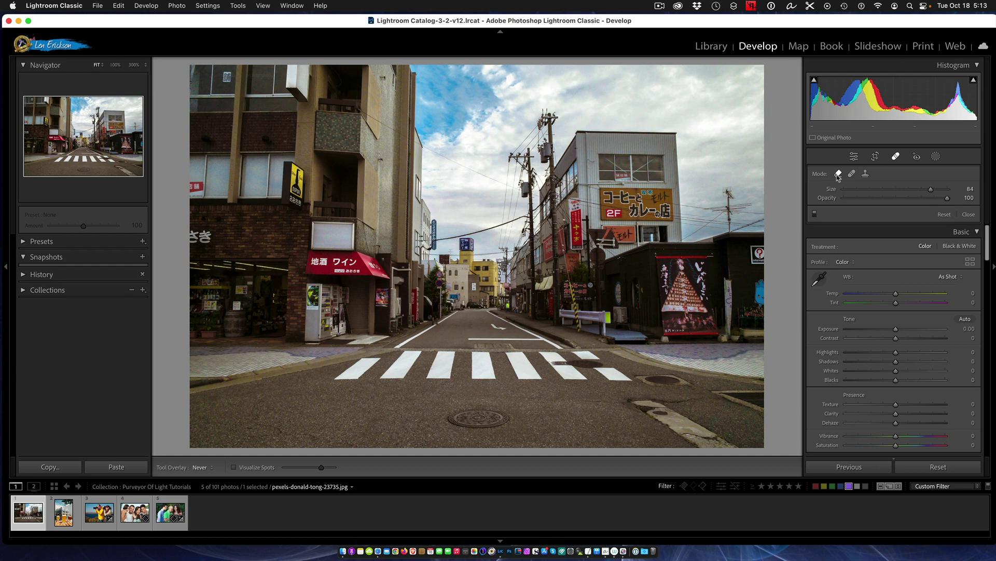
- Brush a Content-Aware Remove stroke across the manhole cover in the road
mouse_move(455, 415)
mouse_down()
mouse_move(443, 416)
mouse_move(524, 415)
mouse_up()
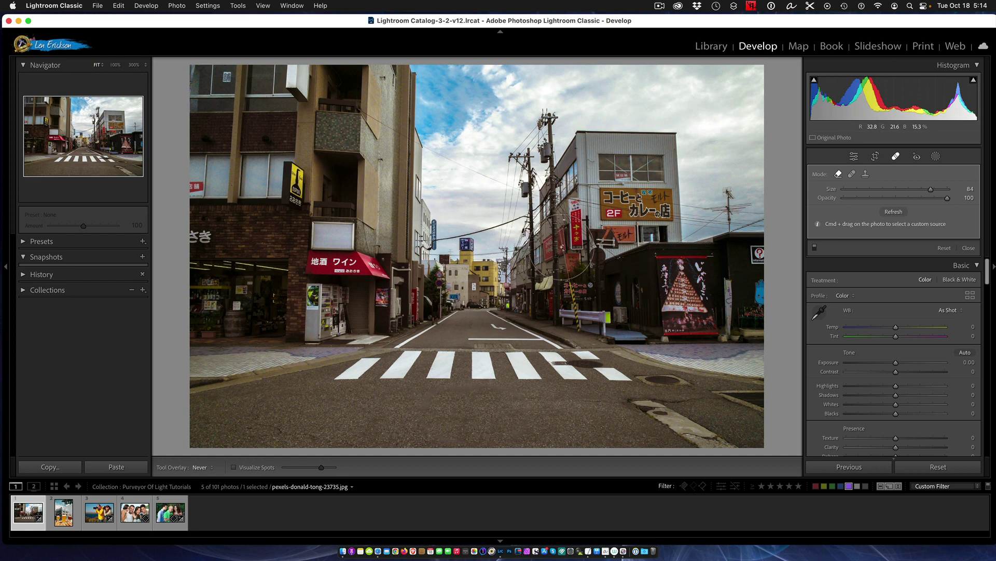
- Open the beer glasses photo pexels-elevate-1267700.jpg and bring up the new-mask choices
click(63, 513)
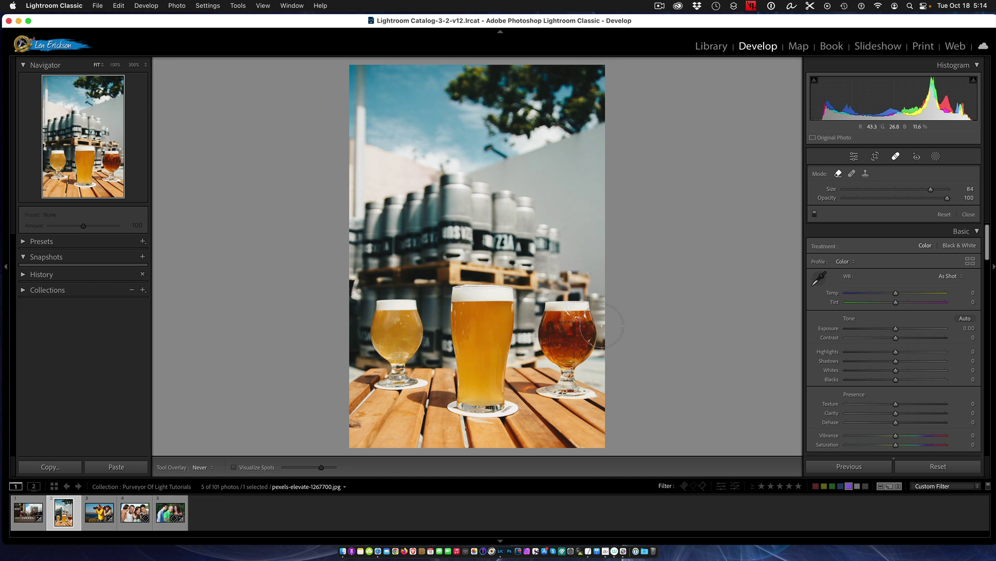
click(937, 157)
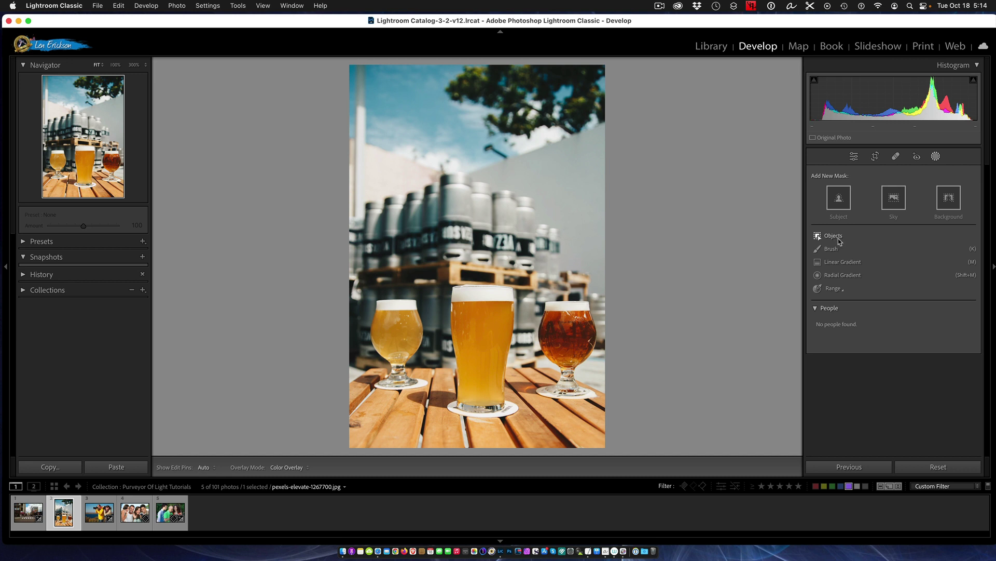
- Mask the tall centre pint glass with Objects in Brush Select mode and show the red overlay
click(839, 239)
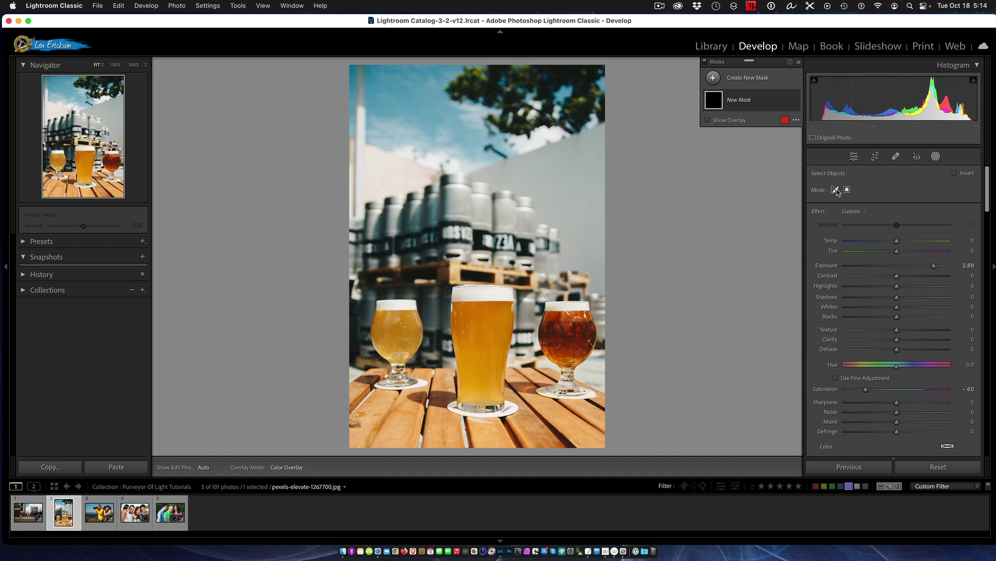
click(835, 190)
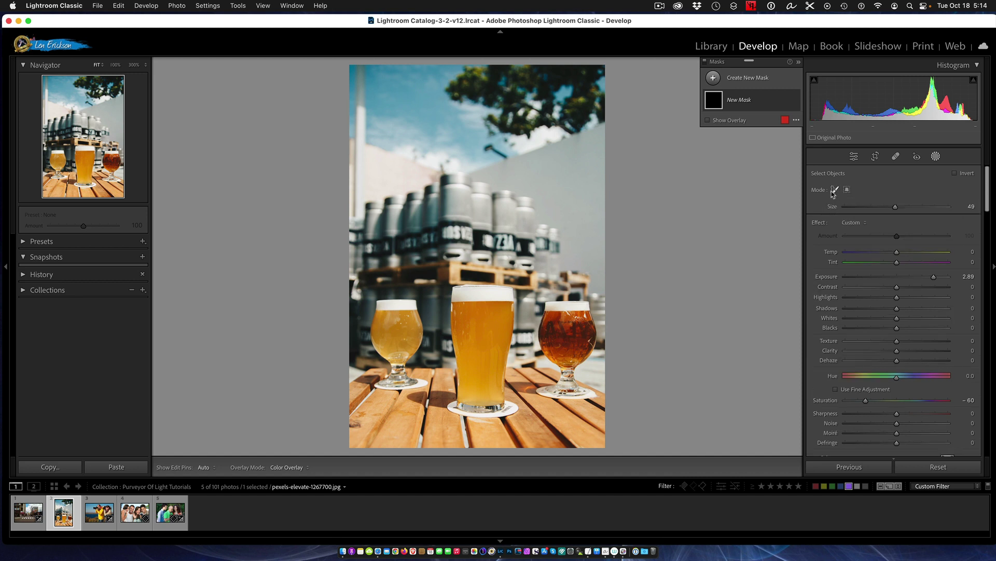
mouse_move(465, 307)
mouse_down()
mouse_move(481, 319)
mouse_move(493, 302)
mouse_move(495, 394)
mouse_move(470, 393)
mouse_move(469, 325)
mouse_up()
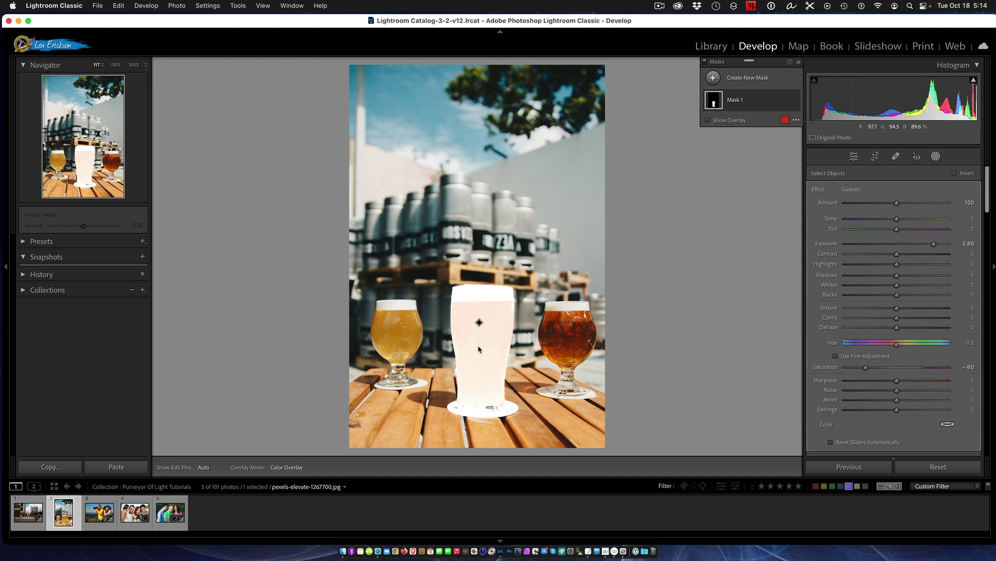
click(708, 120)
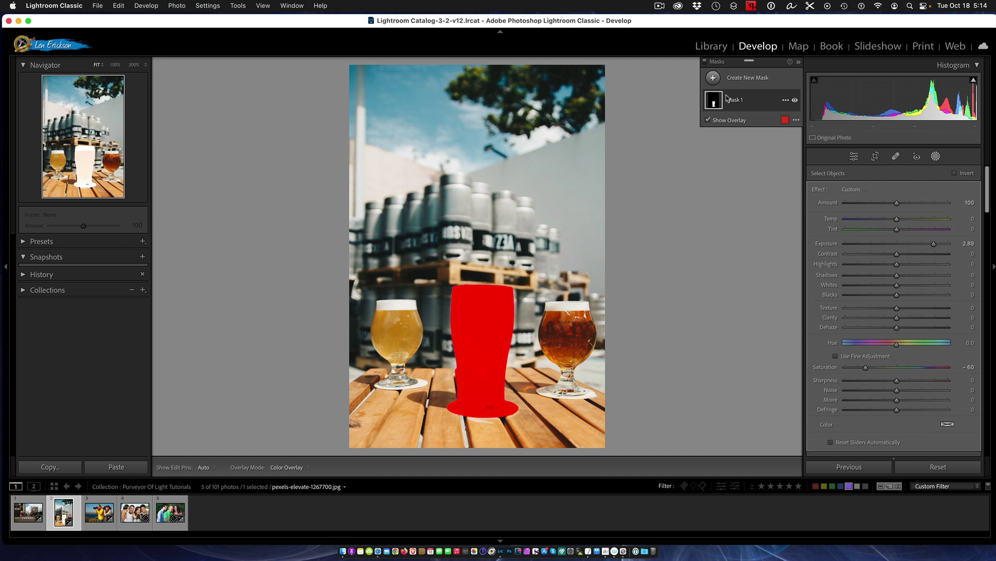
click(715, 78)
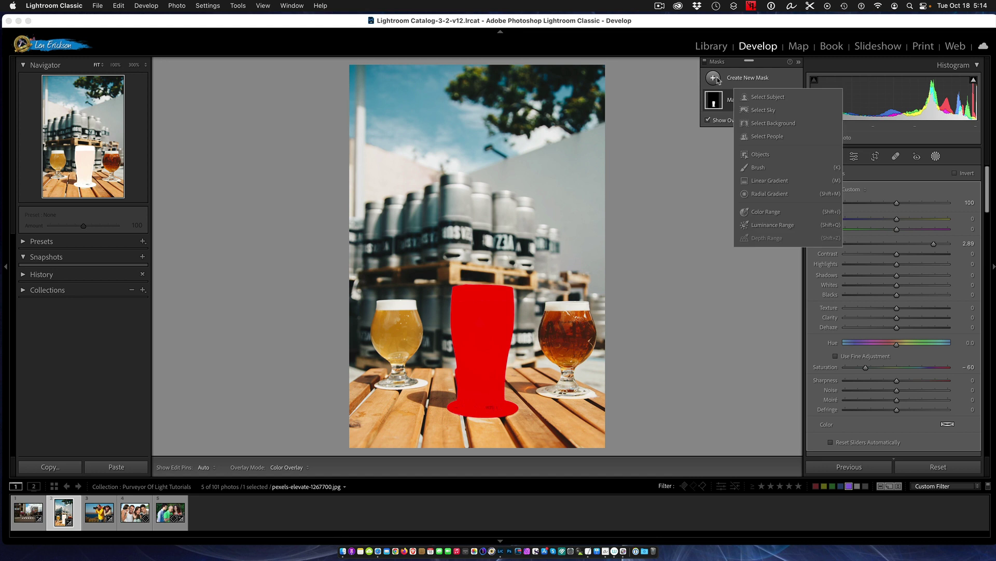
click(760, 155)
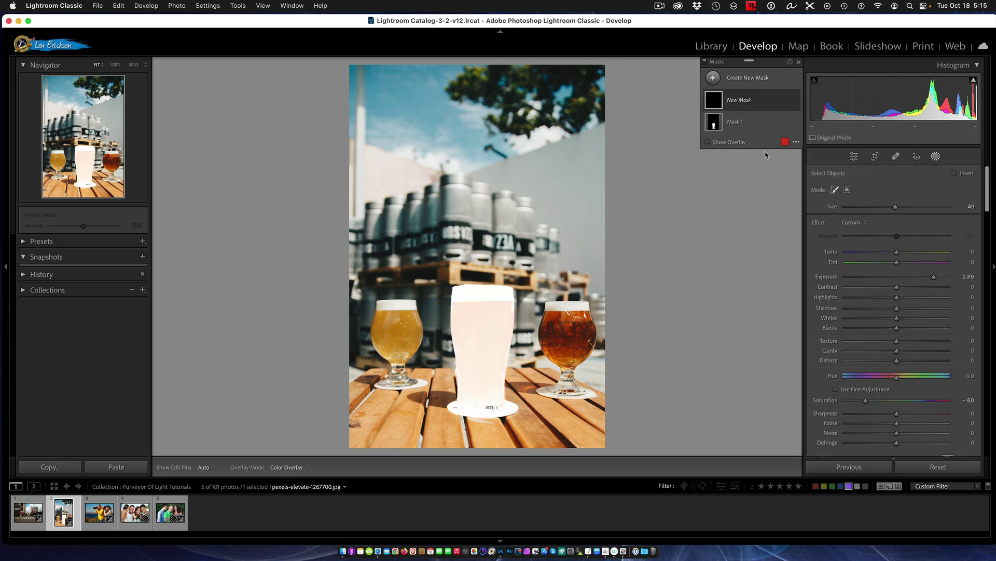
click(848, 190)
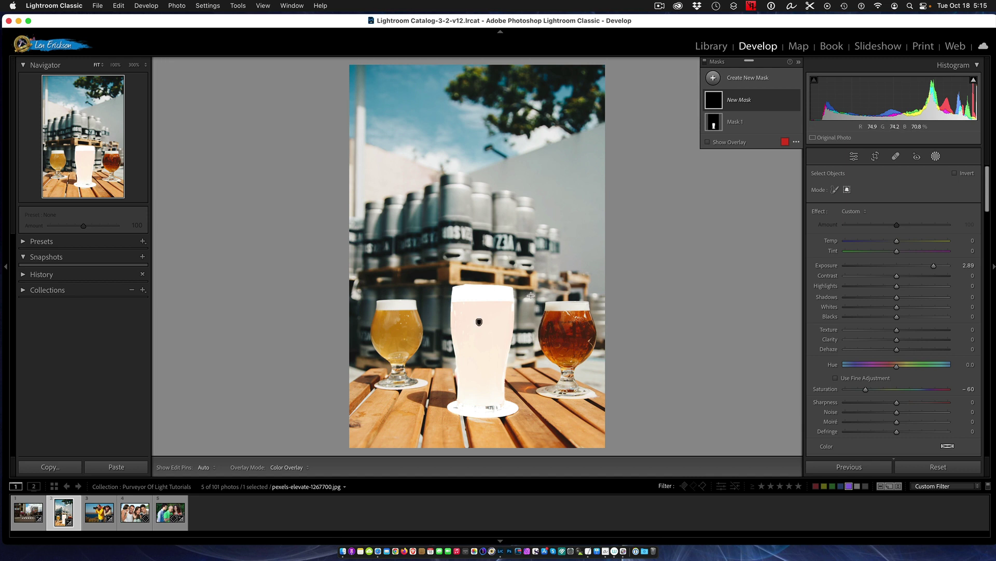
drag(531, 295, 600, 405)
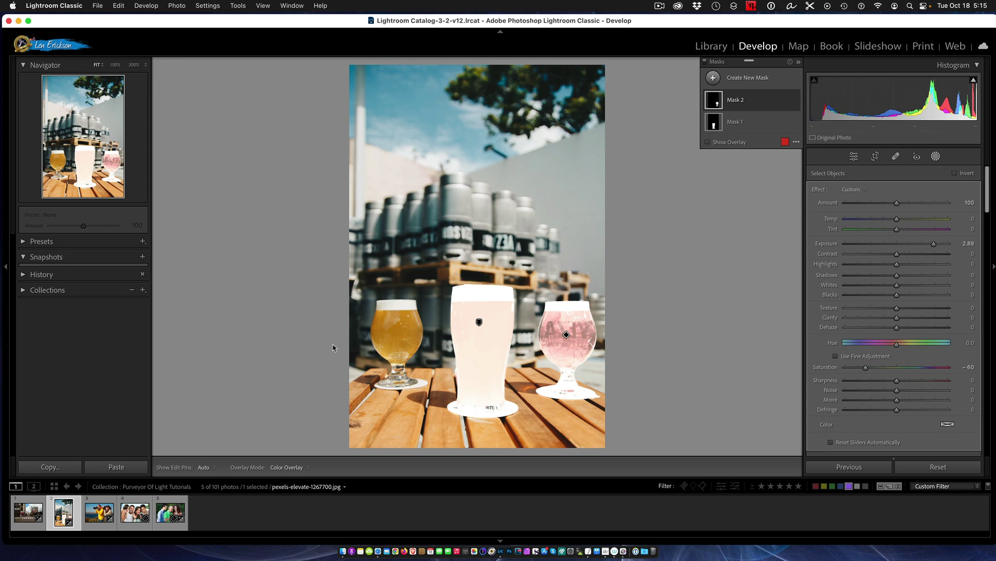
click(99, 514)
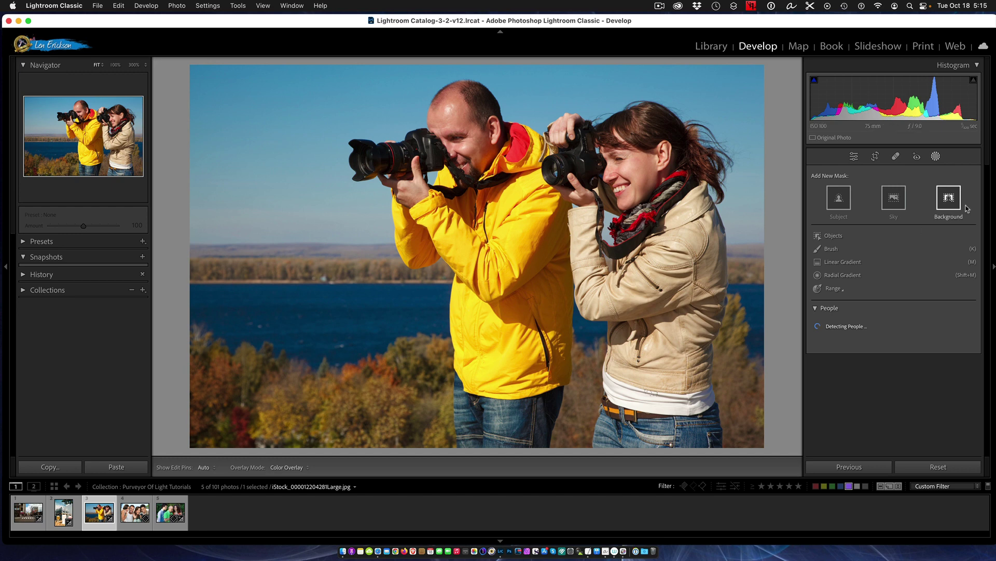
click(935, 156)
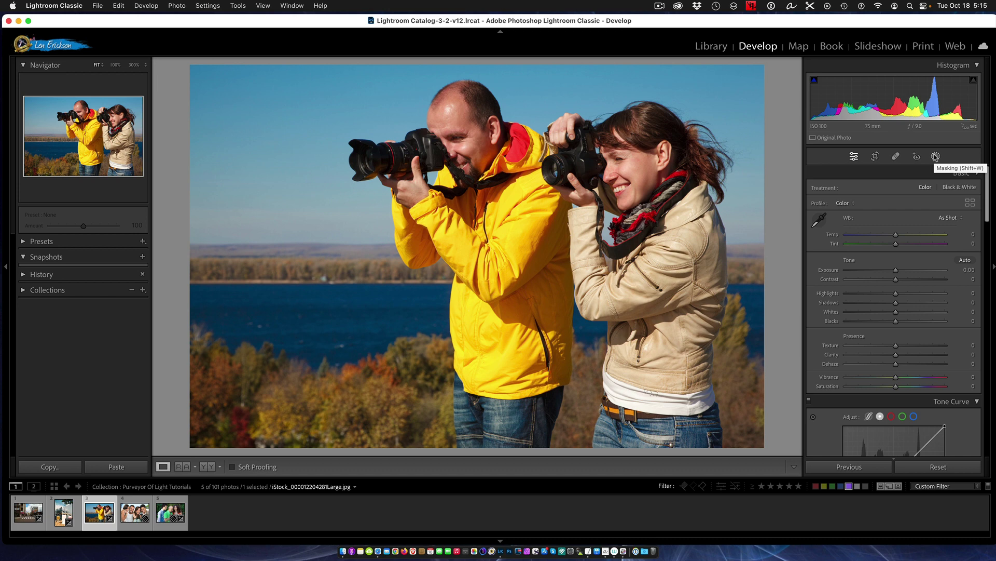
- Add a Select Background mask to the two-photographers photo and show its red overlay
click(936, 156)
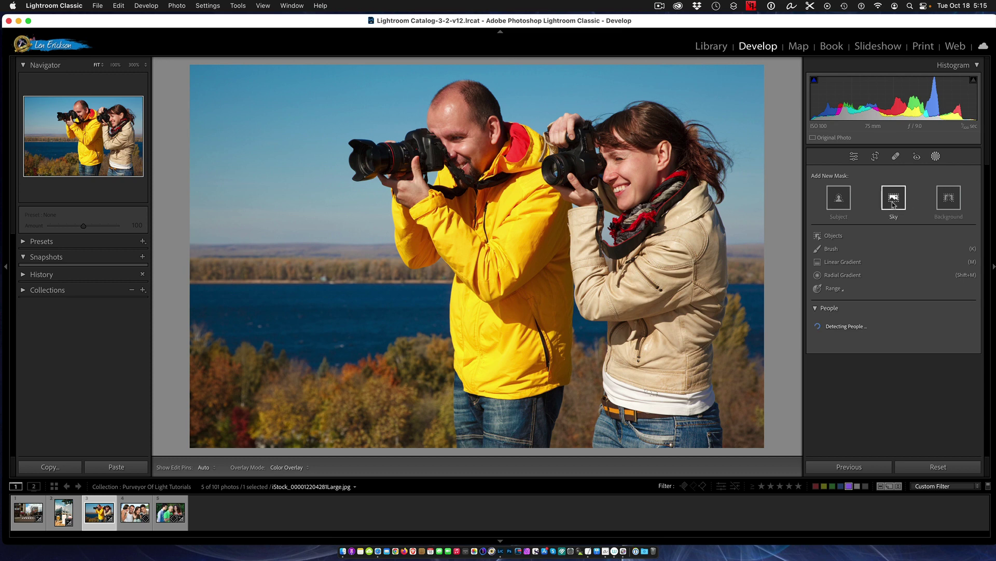
click(953, 204)
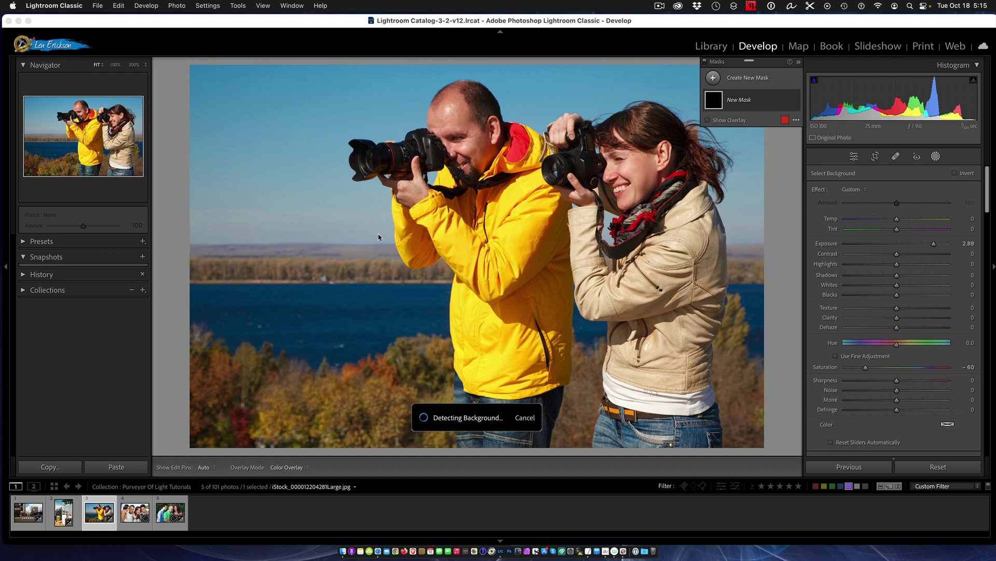
click(708, 120)
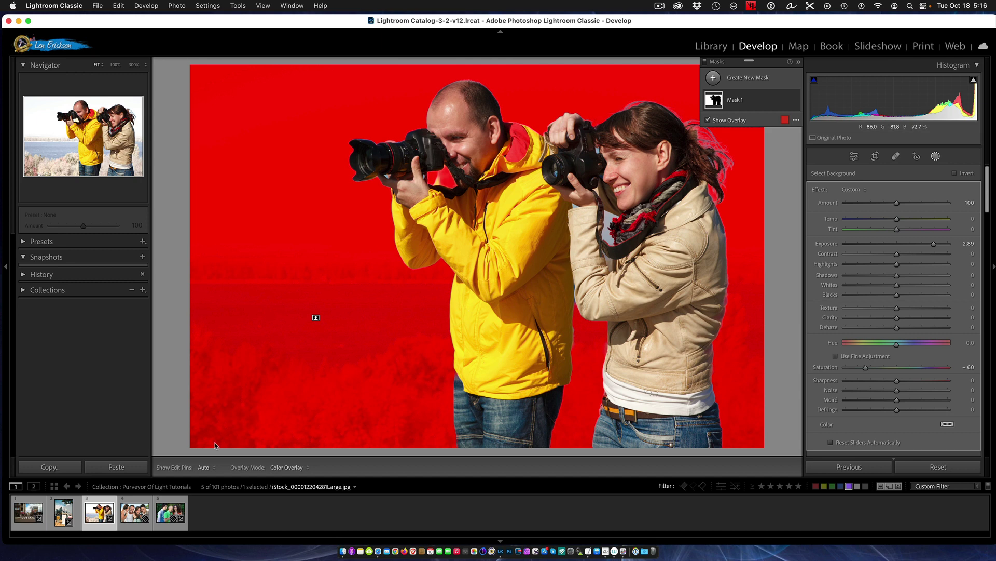
- Open the group selfie, start a Person 1 mask, and choose Body Skin instead of Face Skin
click(131, 515)
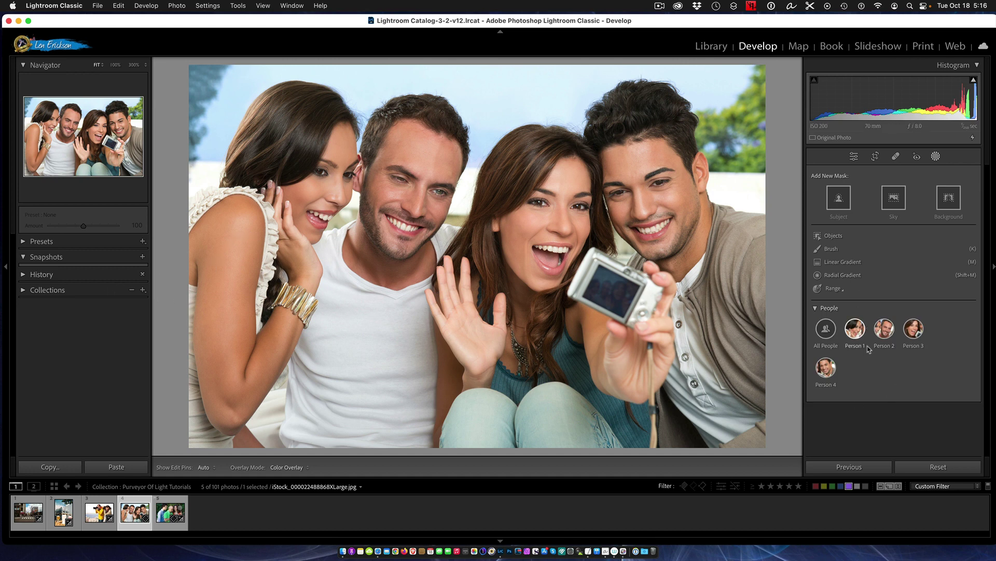
click(854, 330)
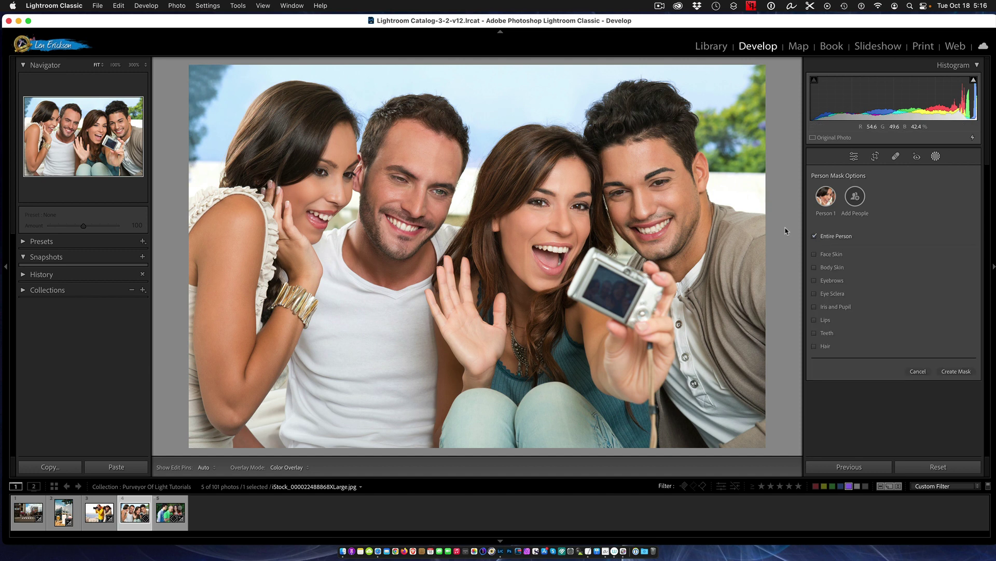
click(816, 256)
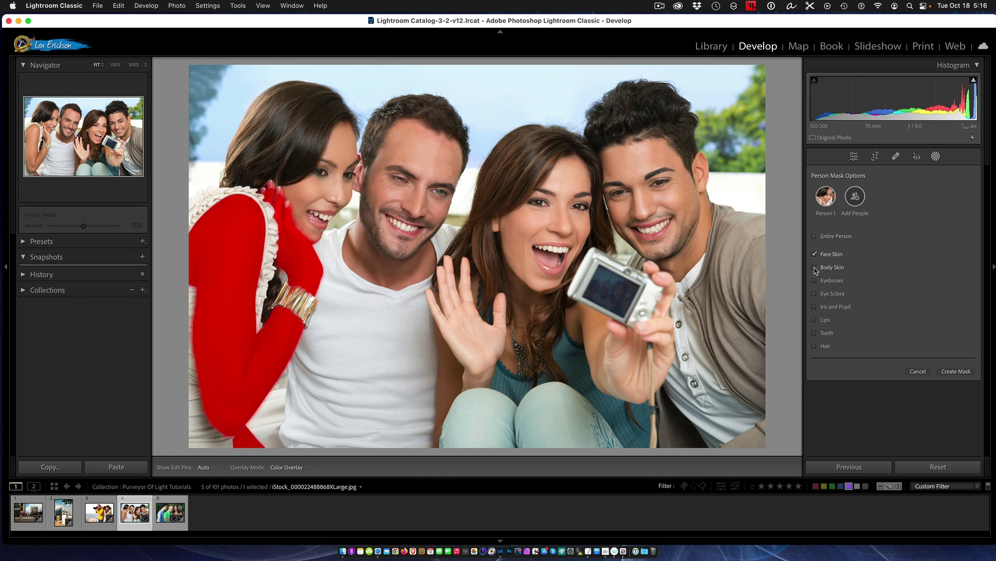
click(815, 268)
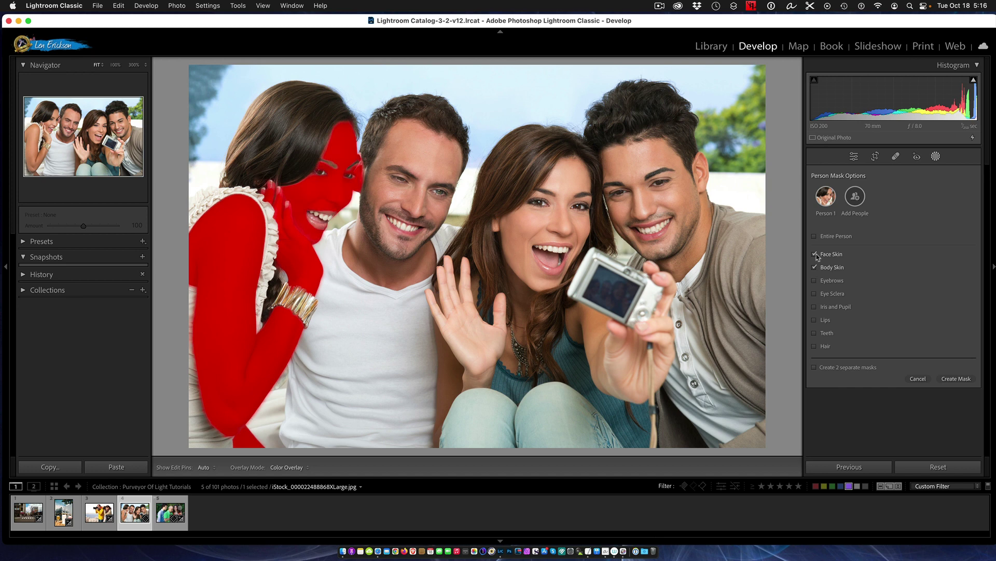
click(815, 254)
- Add Eyebrows, Eye Sclera, Iris and Pupil, Lips, Teeth and Hair to the Person 1 selection
click(815, 281)
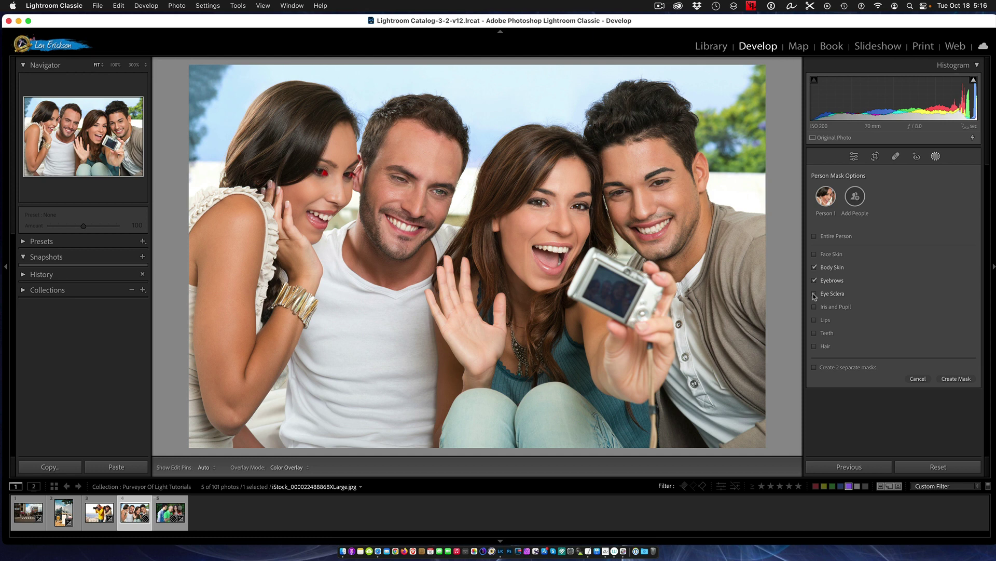
click(814, 295)
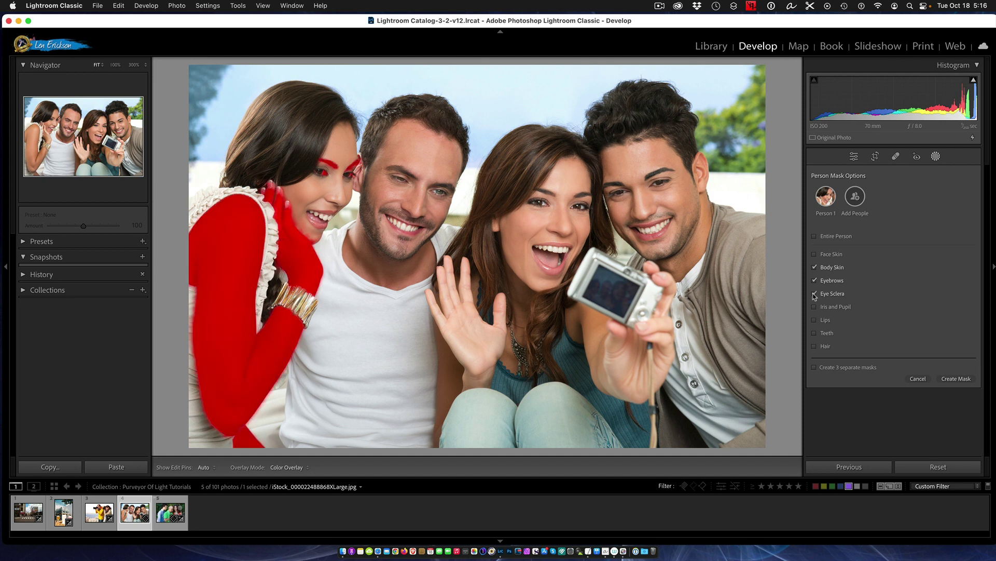
click(815, 306)
click(814, 320)
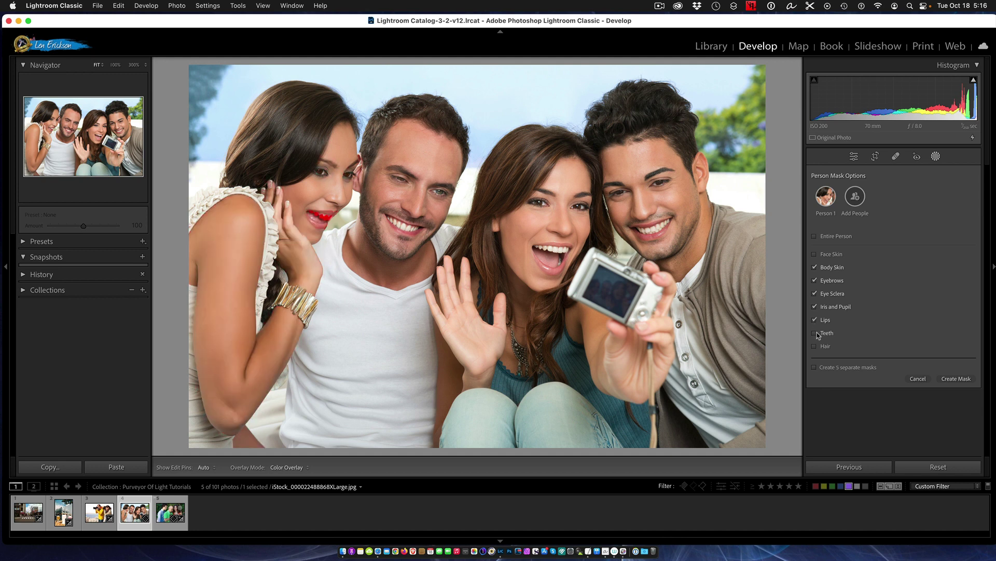
click(815, 334)
click(814, 346)
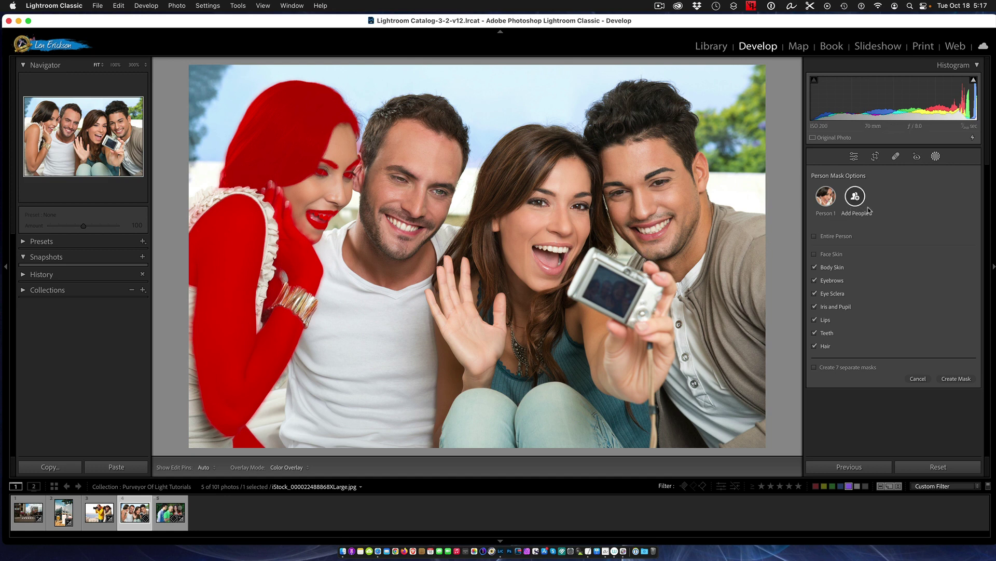
- Cancel the left woman's person mask options and target Person 3, the middle woman
click(919, 380)
mouse_move(885, 336)
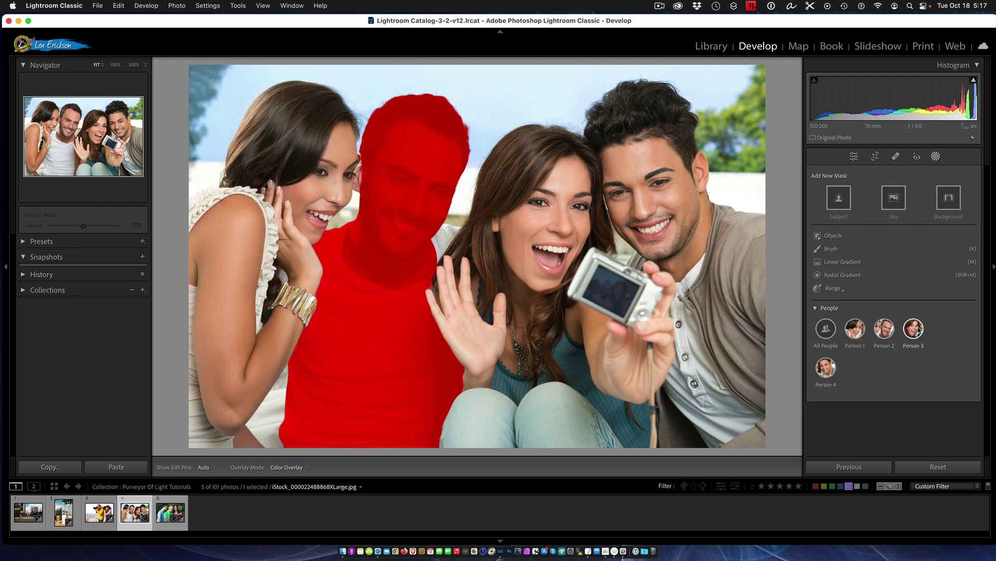
mouse_move(916, 333)
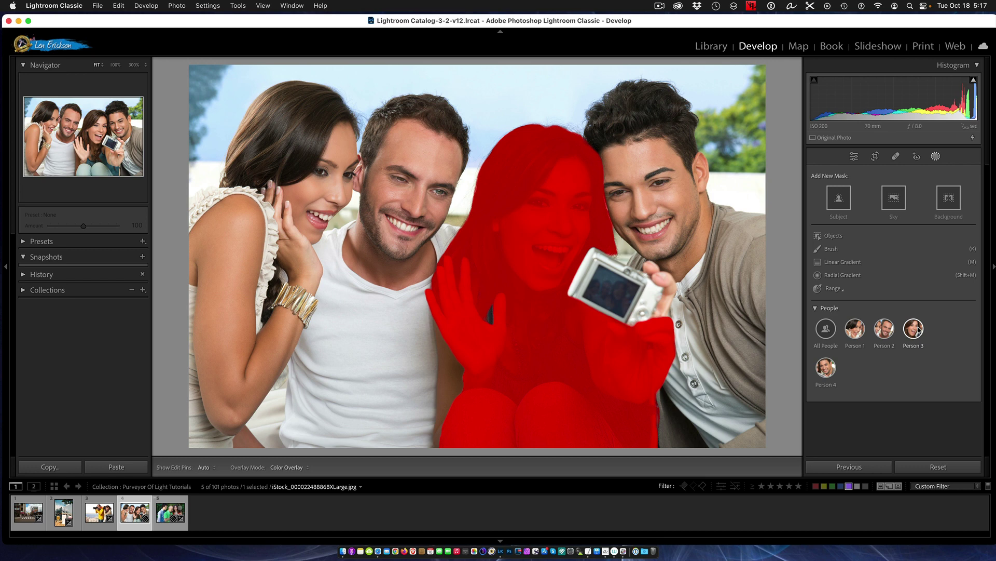
mouse_move(826, 369)
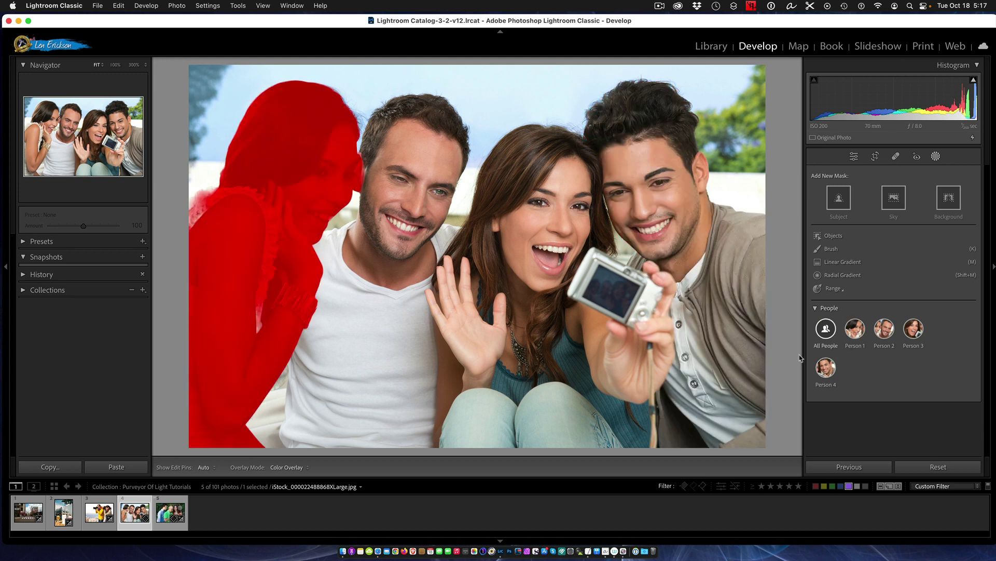
click(915, 329)
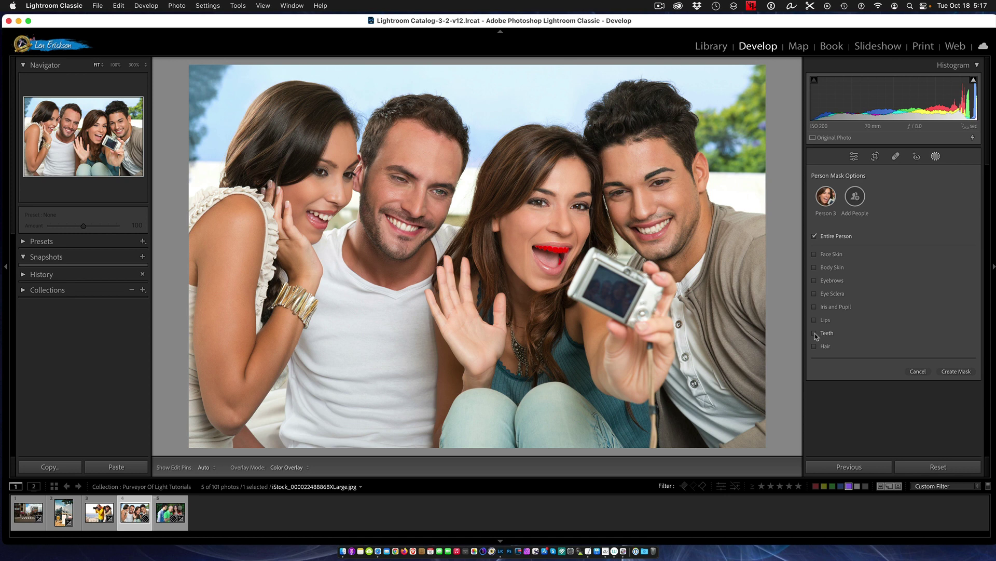
- Create a hair-only mask on the middle woman and lower its Exposure to 2.80
click(814, 346)
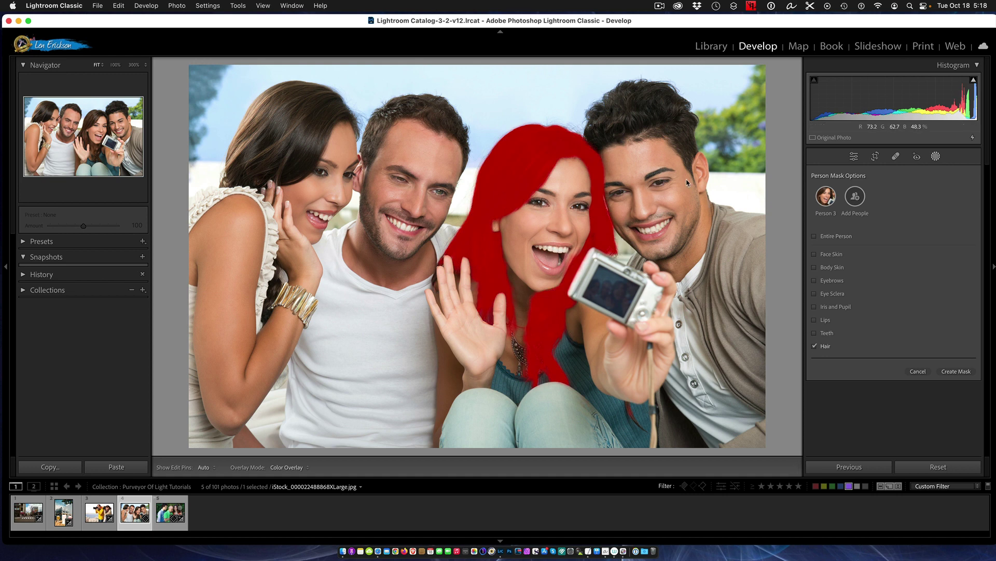
click(956, 372)
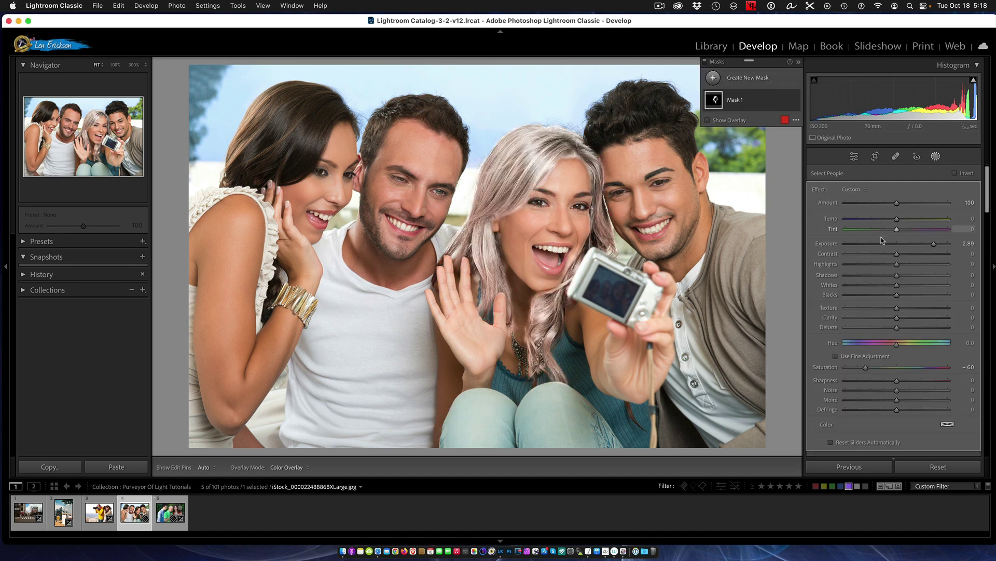
click(934, 244)
mouse_move(934, 244)
mouse_down()
mouse_move(910, 249)
mouse_move(937, 254)
mouse_up()
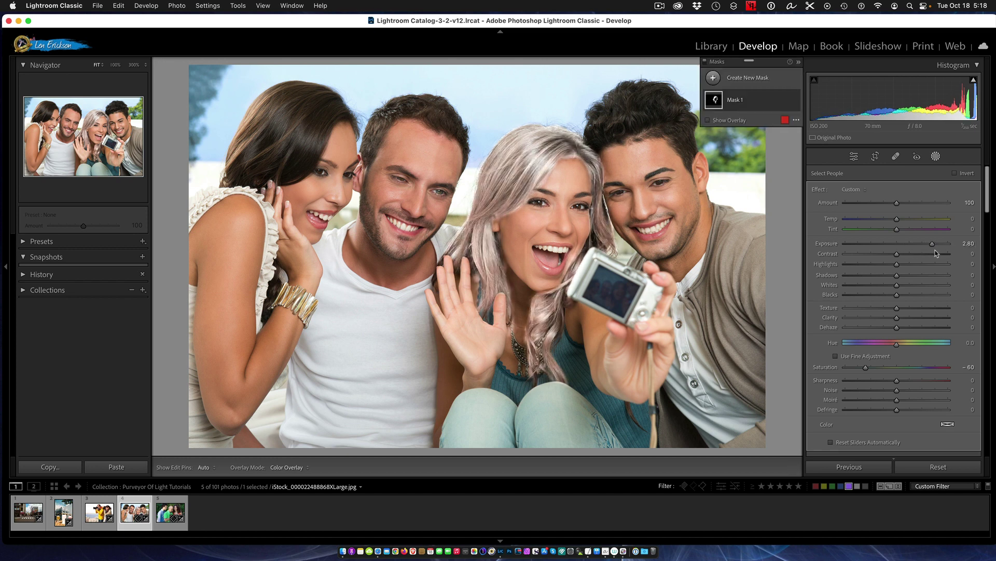